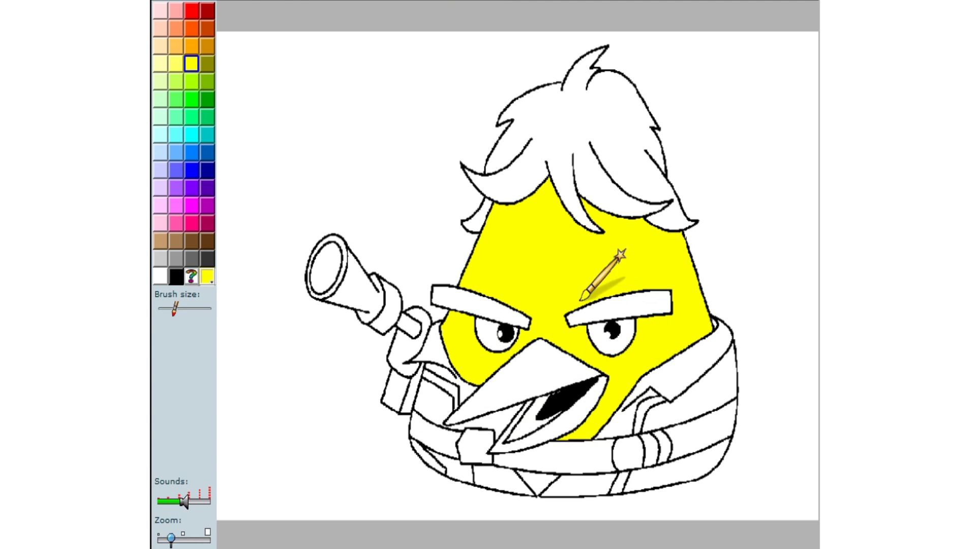
Step: Paint both of the bird's eyebrows bright red
left_click(192, 14)
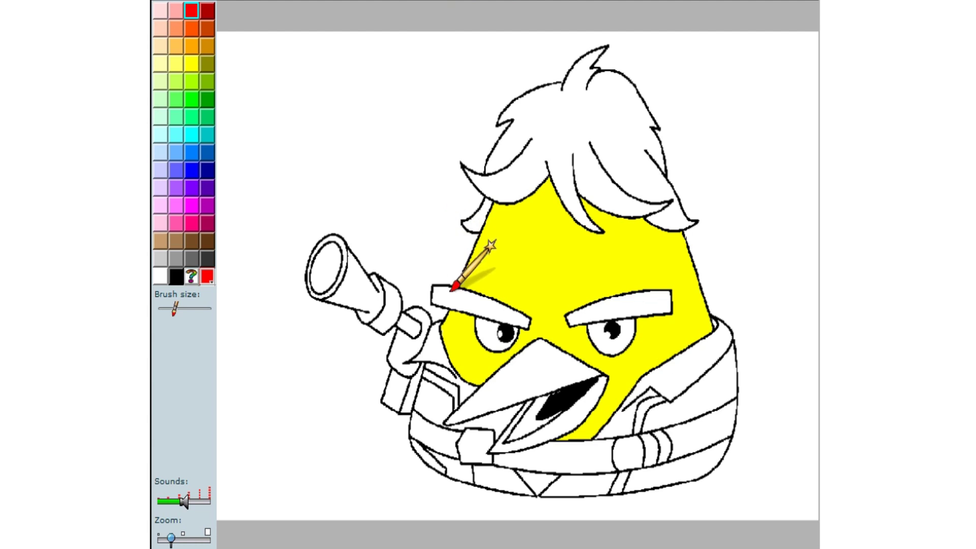
left_click(460, 301)
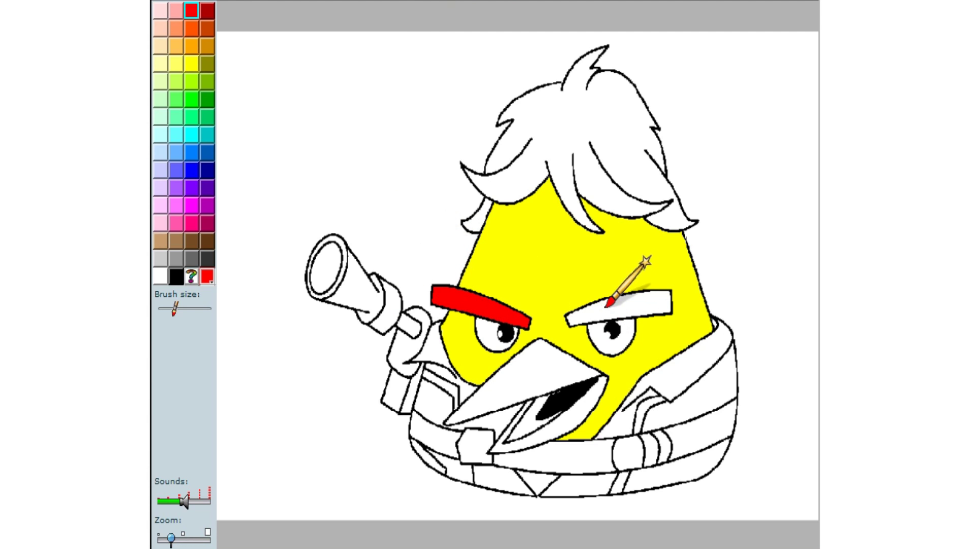
left_click(635, 305)
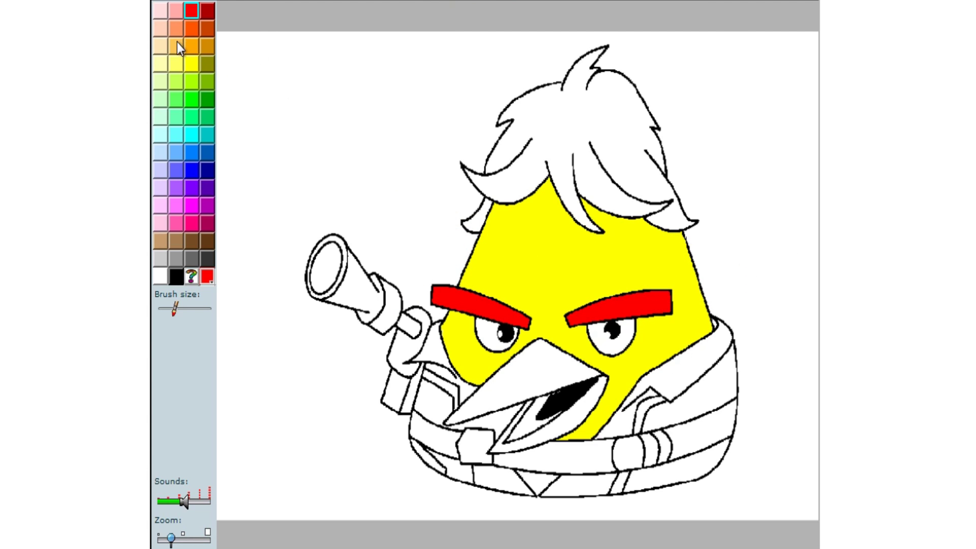
Step: Color the upper and lower beak dark orange with lighter orange tips, and fill the inside of the mouth black
left_click(509, 373)
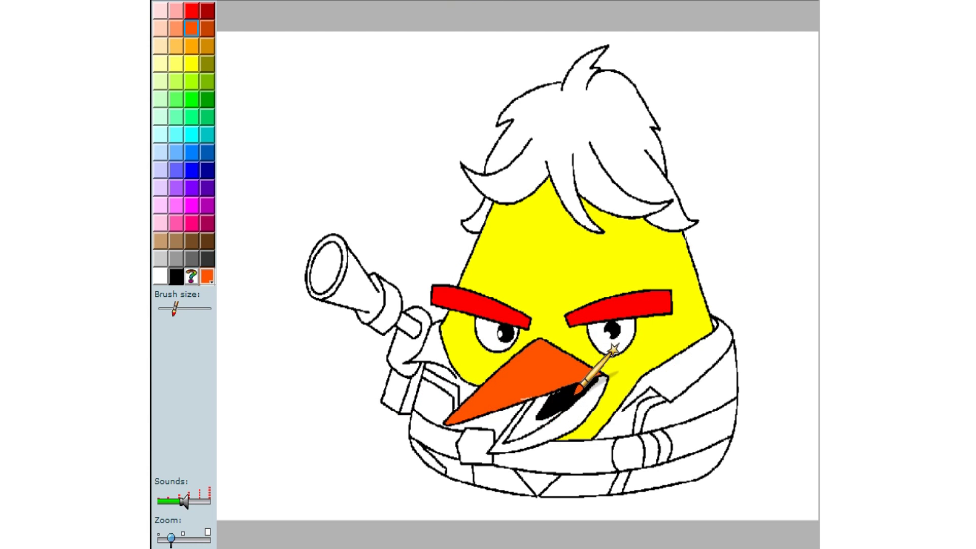
left_click(539, 425)
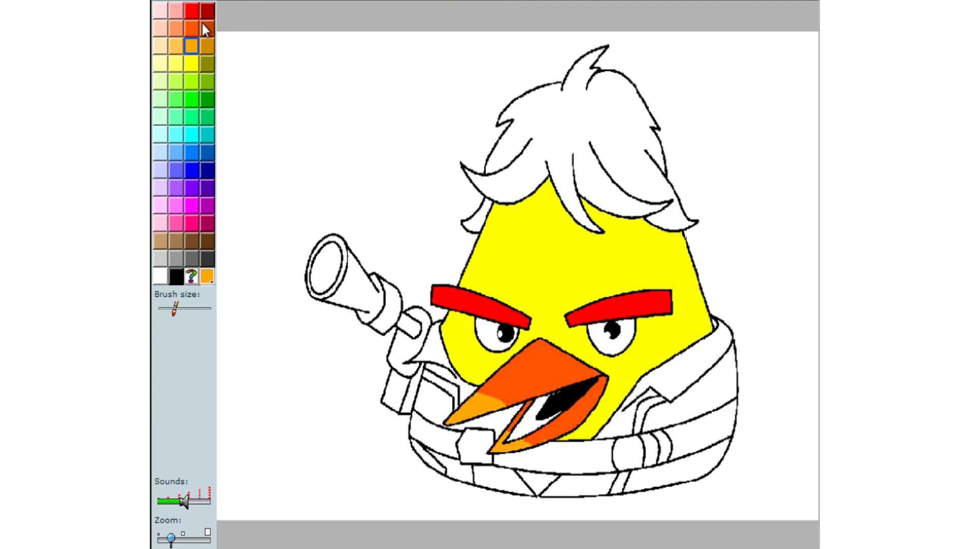
left_click(176, 275)
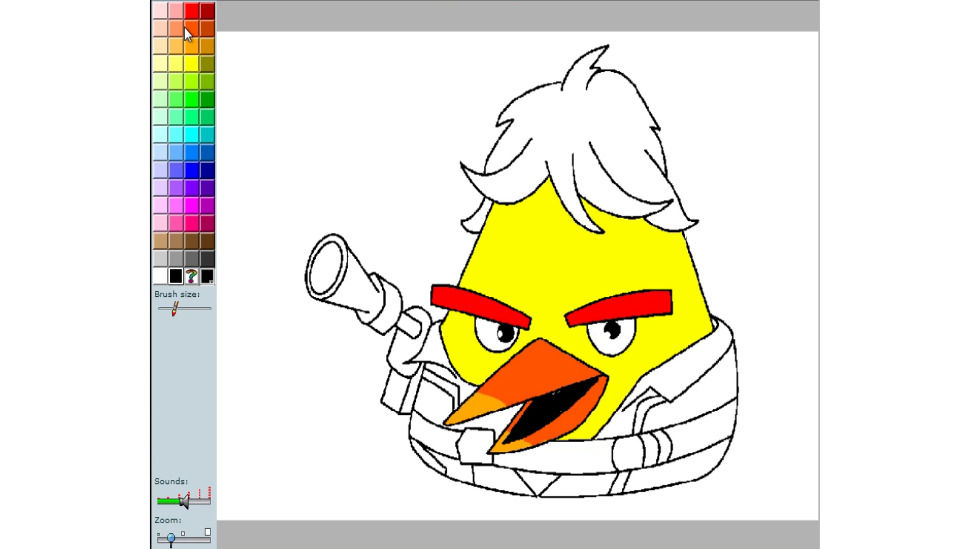
Step: Paint all of the bird's hair bright red and shade the tips of the left and middle fringe locks dark orange
mouse_move(539, 144)
left_mouse_down()
mouse_move(524, 112)
mouse_move(529, 46)
mouse_move(504, 168)
mouse_move(515, 209)
mouse_move(539, 79)
mouse_move(605, 239)
mouse_move(594, 82)
mouse_move(585, 152)
mouse_move(613, 188)
mouse_move(610, 102)
mouse_move(658, 227)
mouse_move(650, 113)
mouse_move(658, 224)
mouse_move(684, 219)
left_mouse_up()
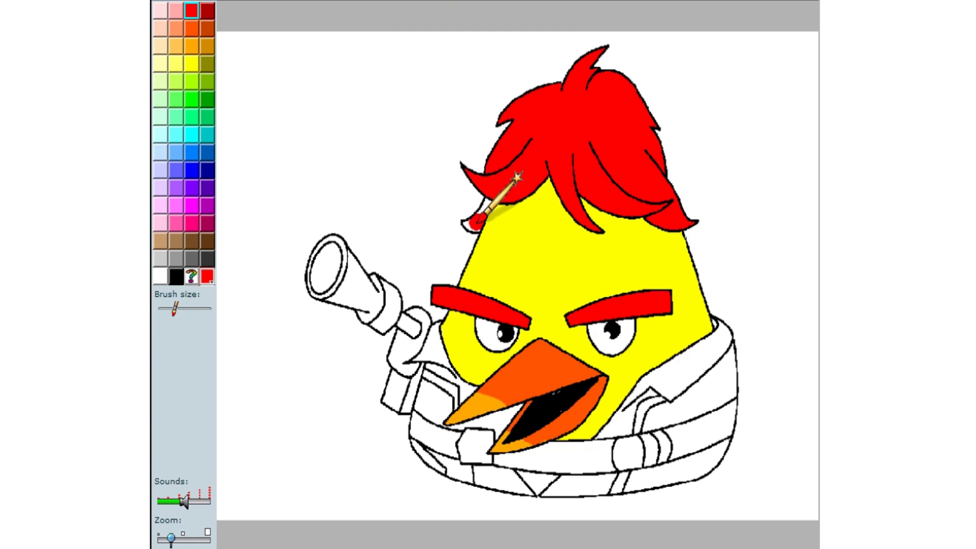
left_click(472, 222)
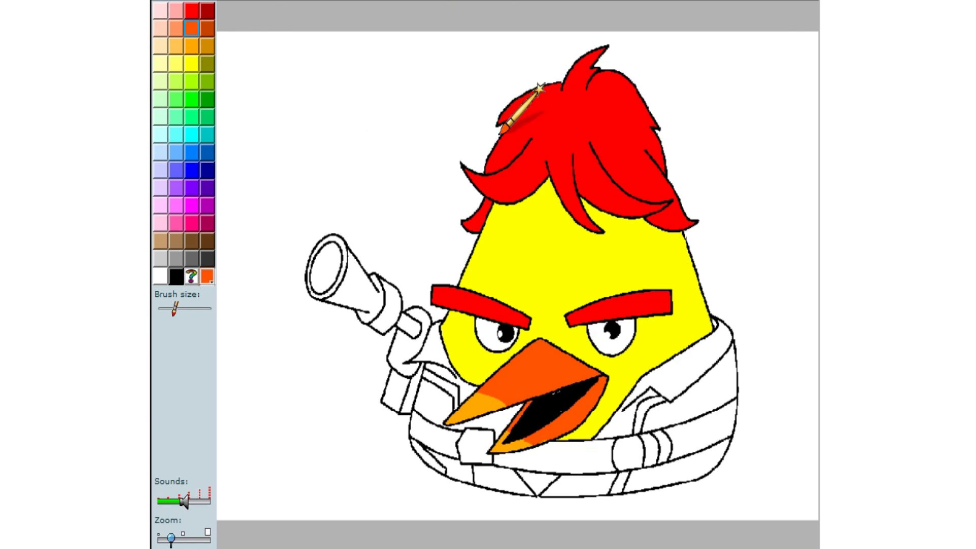
left_click(489, 183)
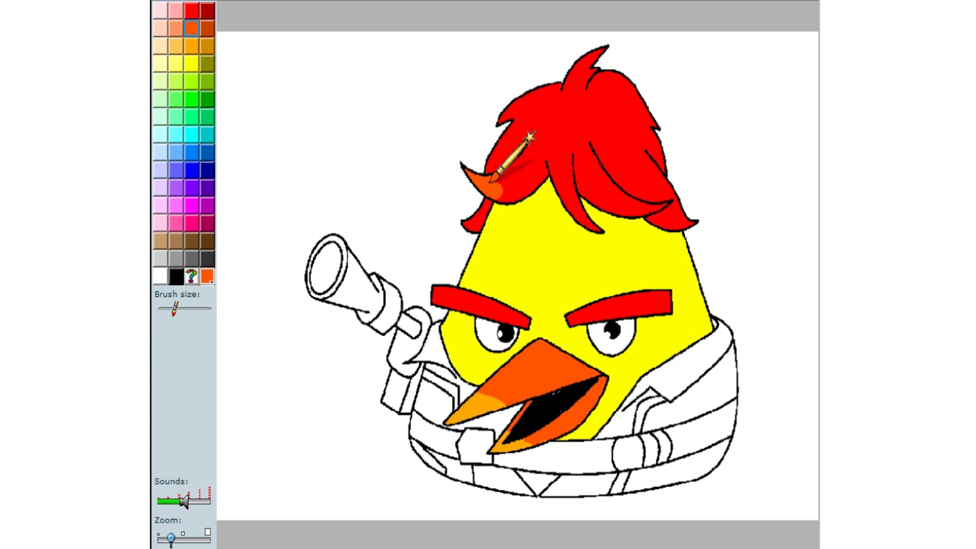
left_click(568, 206)
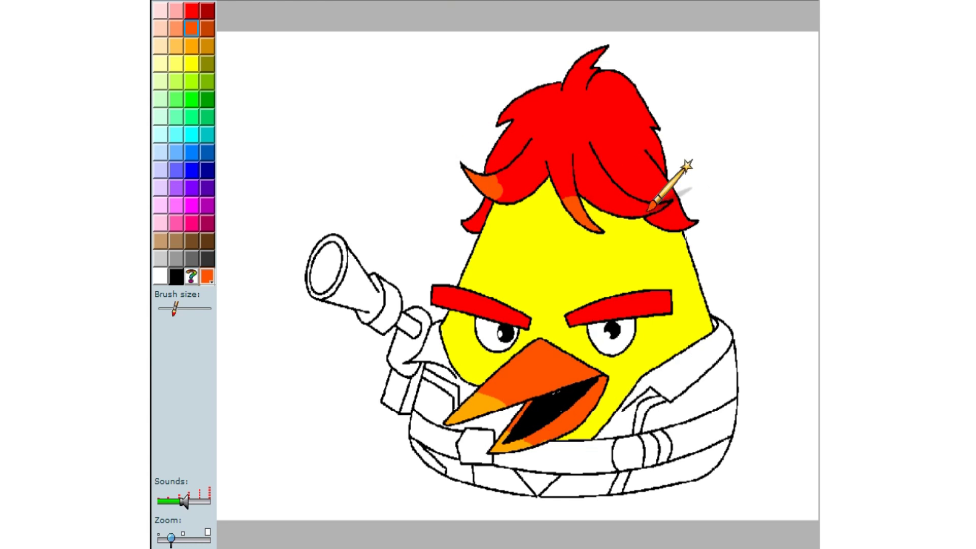
left_click(642, 211)
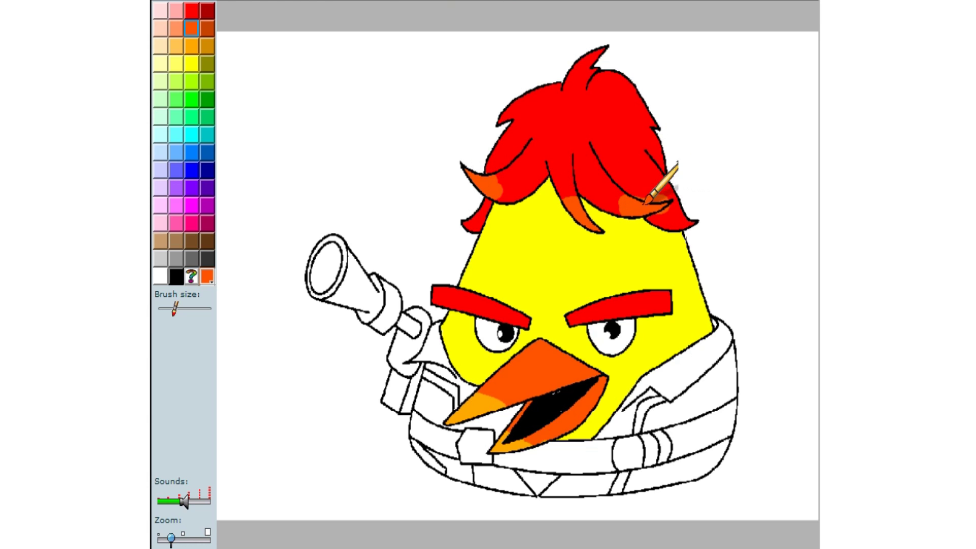
left_click(195, 13)
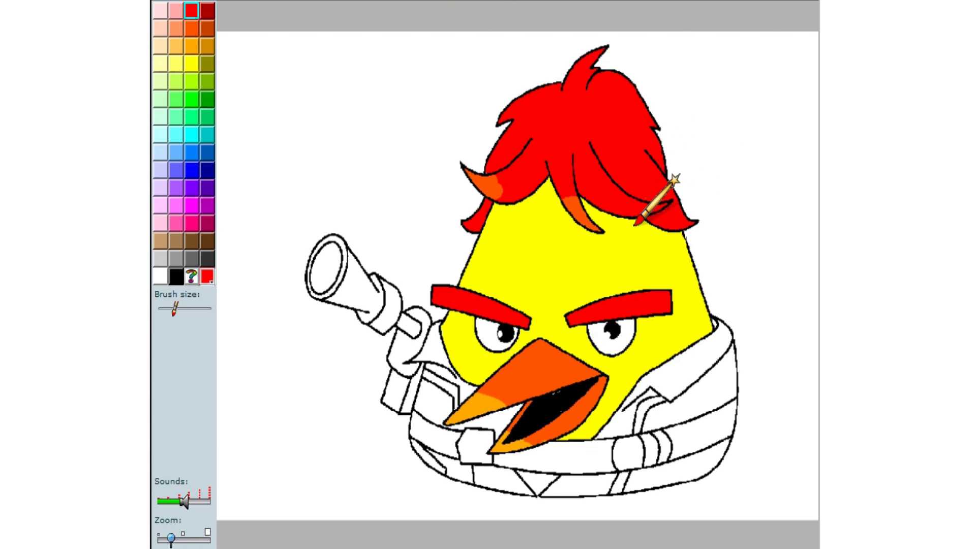
left_click(638, 206)
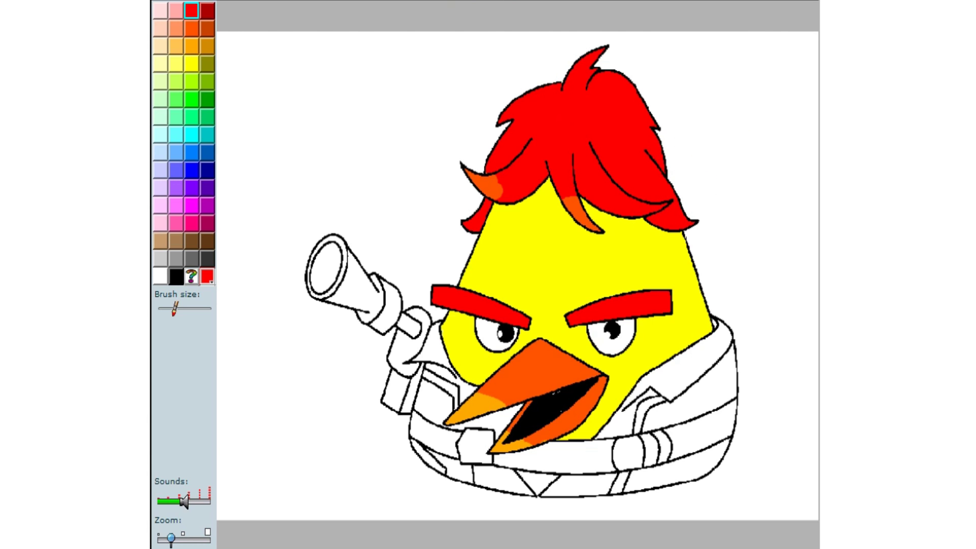
Step: Shade the tips of the top tuft and the outer hair strands on both sides dark orange
left_click(585, 65)
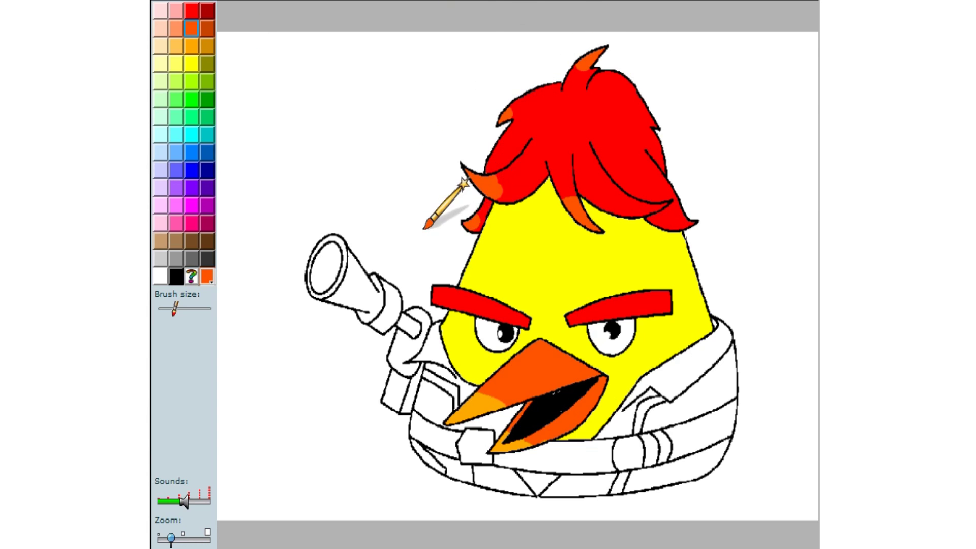
left_click(678, 224)
left_click(661, 155)
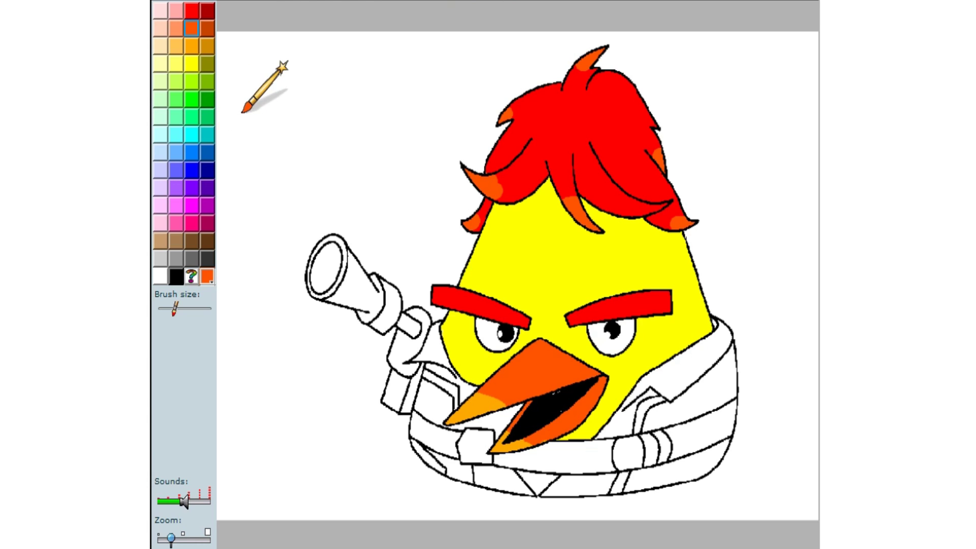
Step: Paint the right side of the jacket medium blue, above and below the belt, leaving the collar and trim strips white
left_click(191, 152)
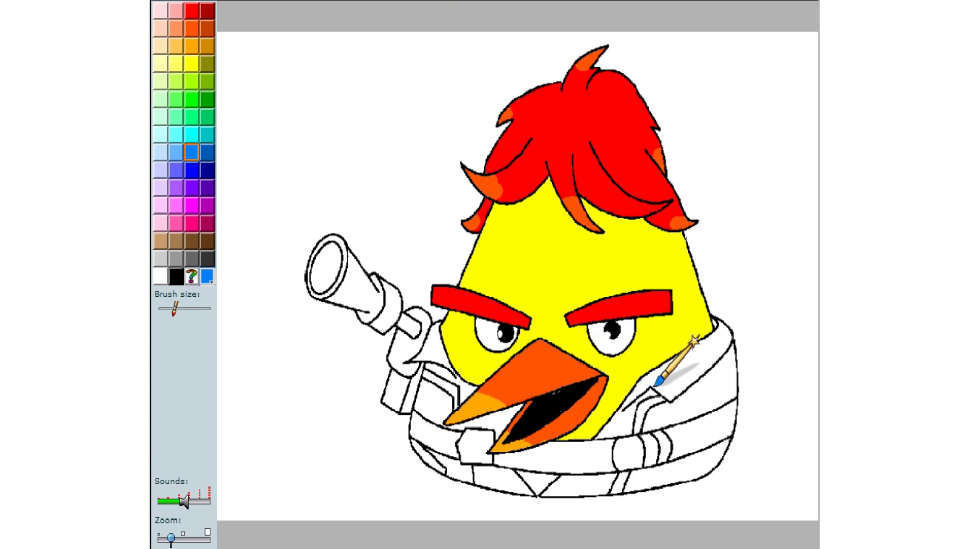
left_click(709, 399)
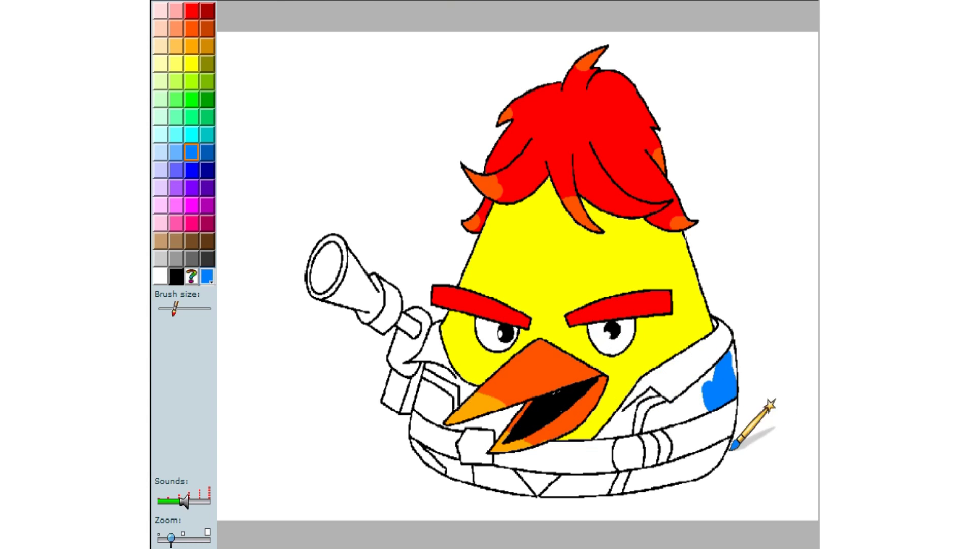
left_click(670, 419)
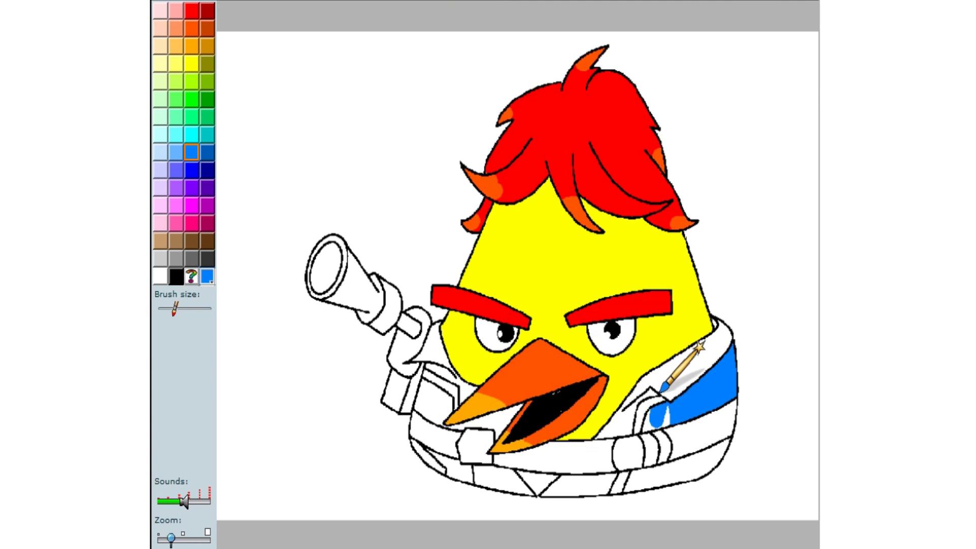
left_click(681, 480)
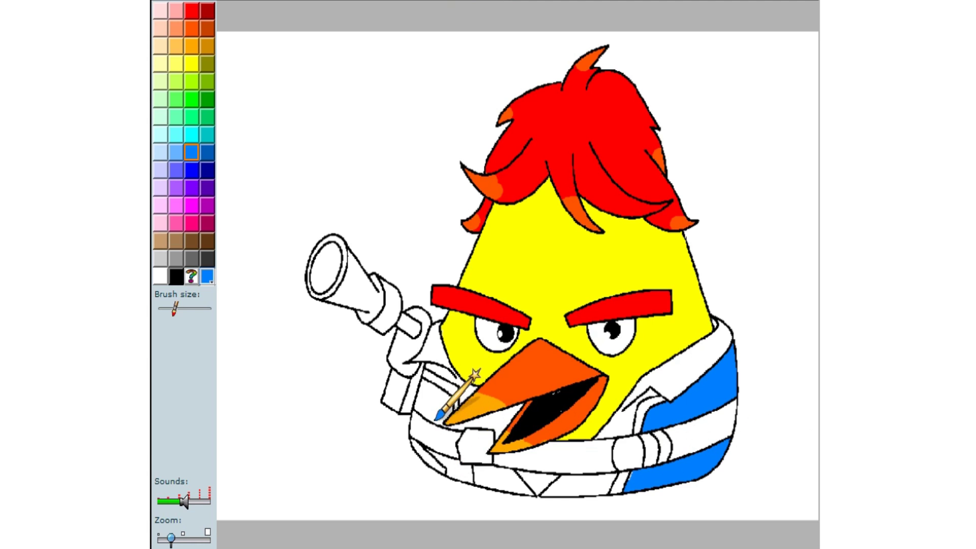
Step: Fill the jacket's left side, both collar flaps and the remaining panels below the belt with the same blue
left_click(430, 404)
left_click(451, 417)
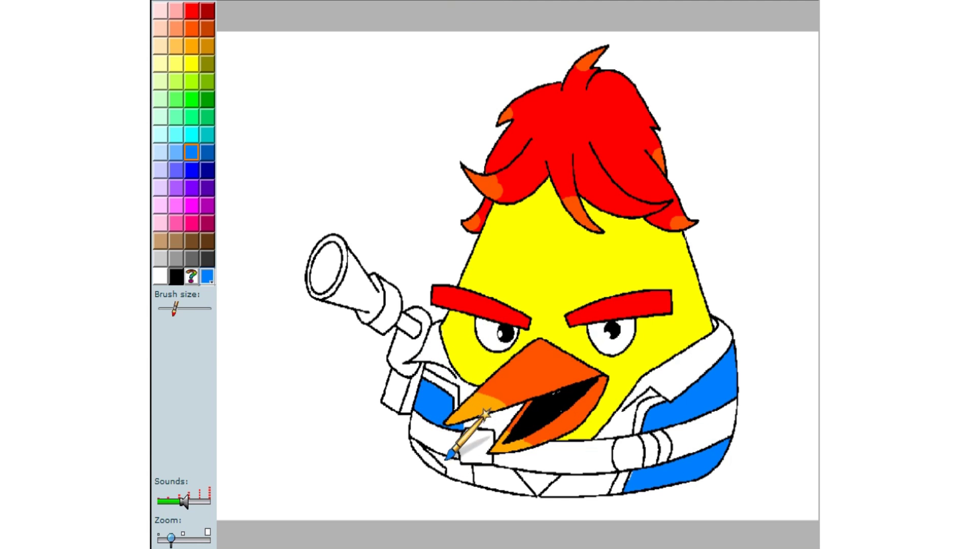
left_click(463, 473)
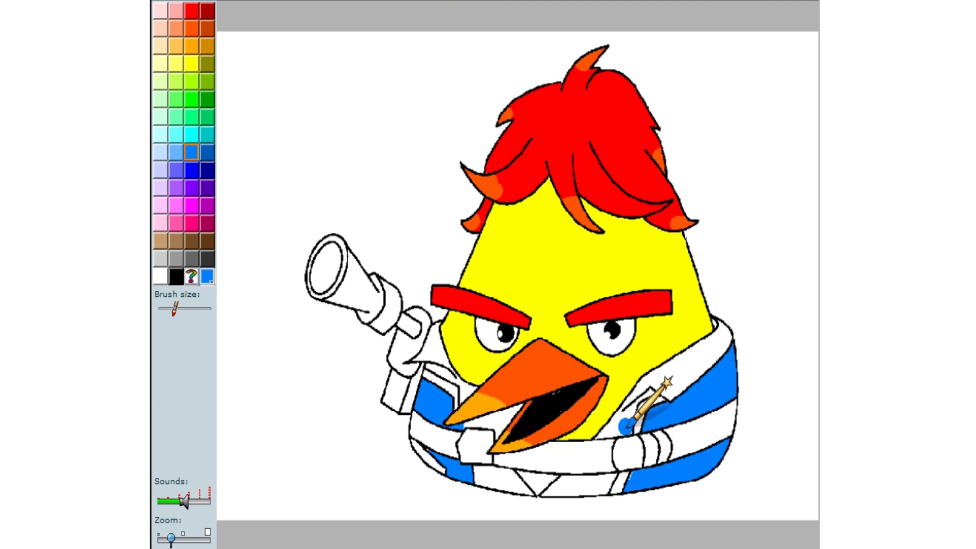
left_click(661, 419)
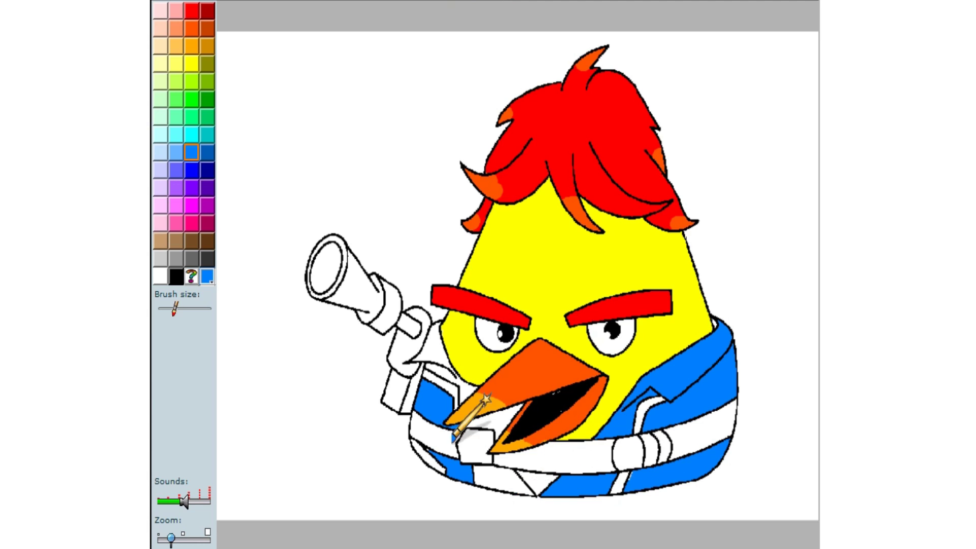
left_click(496, 486)
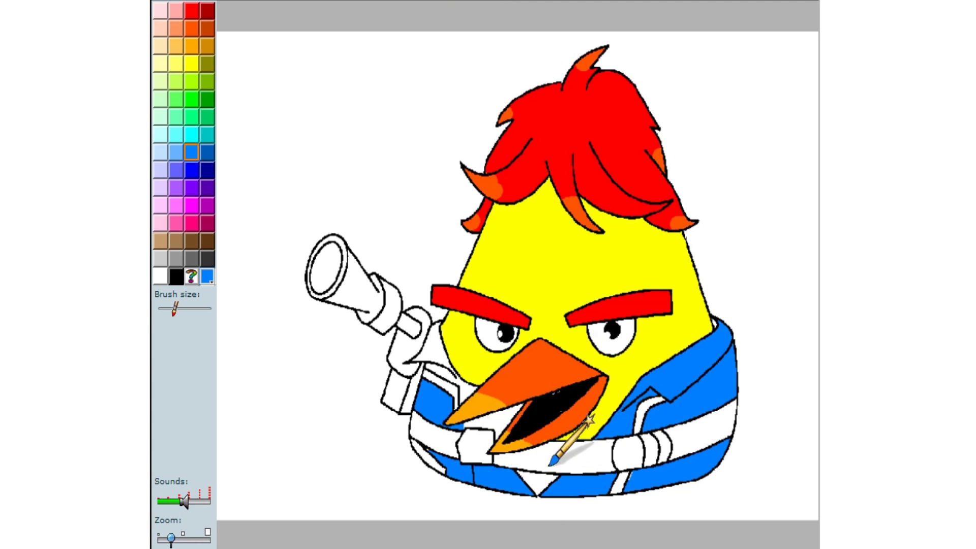
left_click(440, 353)
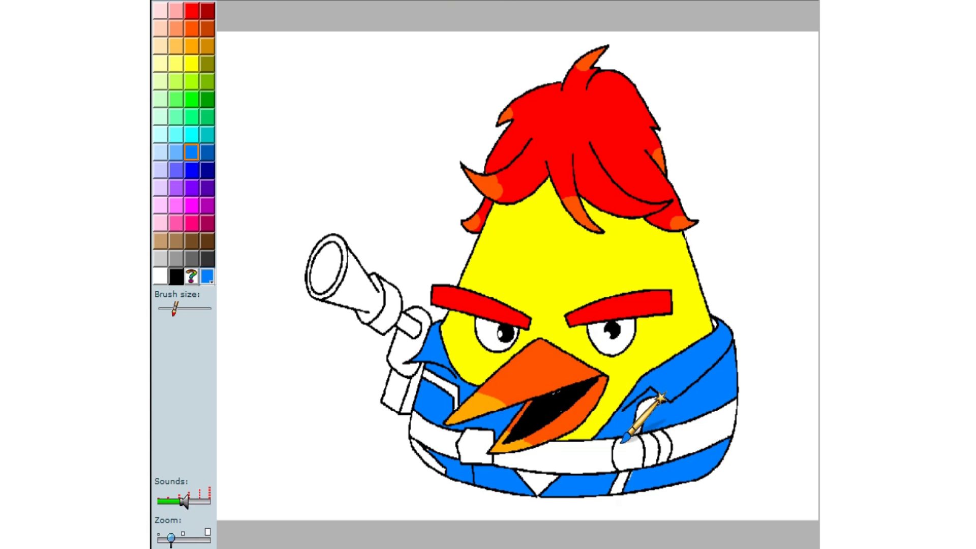
Step: Paint the jacket's trim strips on both sides and the small triangle below the belt bright red
left_click(190, 12)
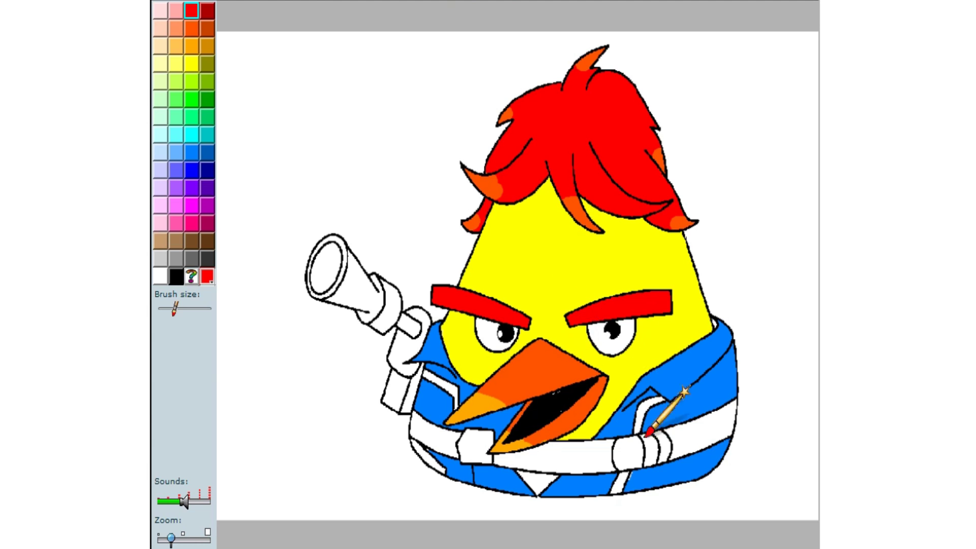
left_click(649, 409)
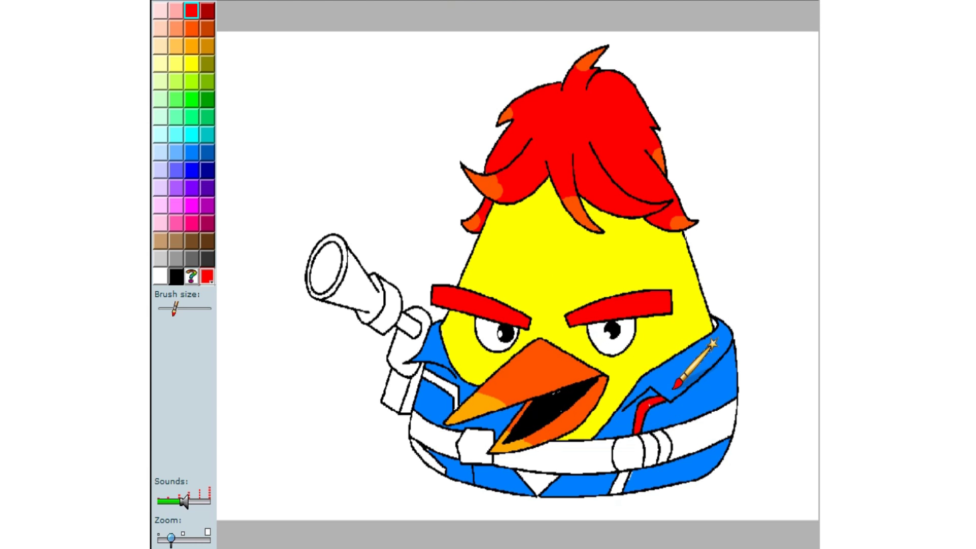
left_click(627, 476)
left_click(433, 377)
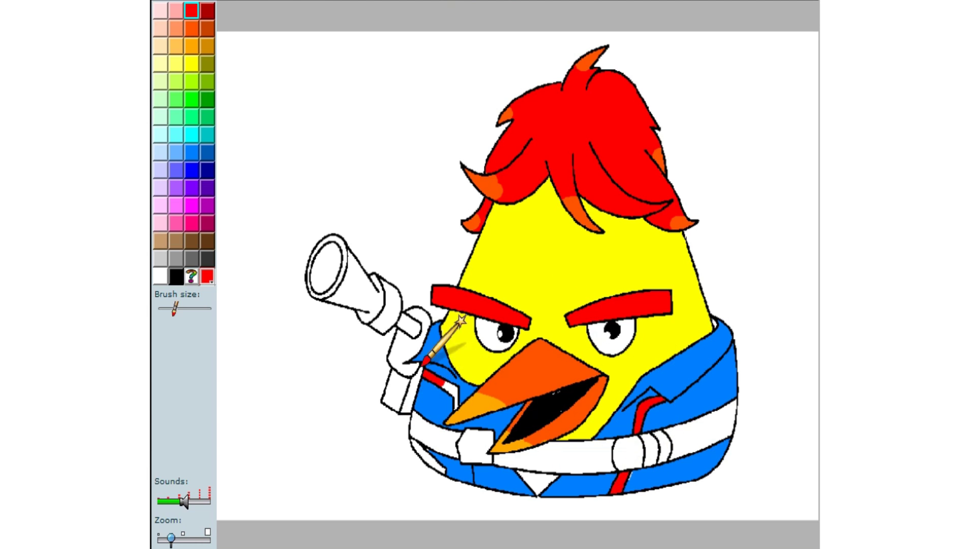
left_click(454, 394)
left_click(447, 460)
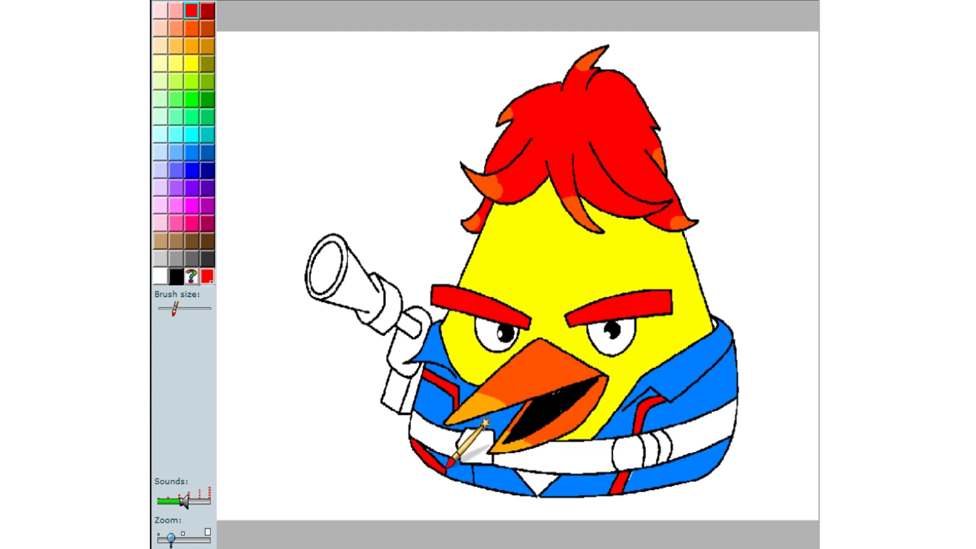
left_click(535, 487)
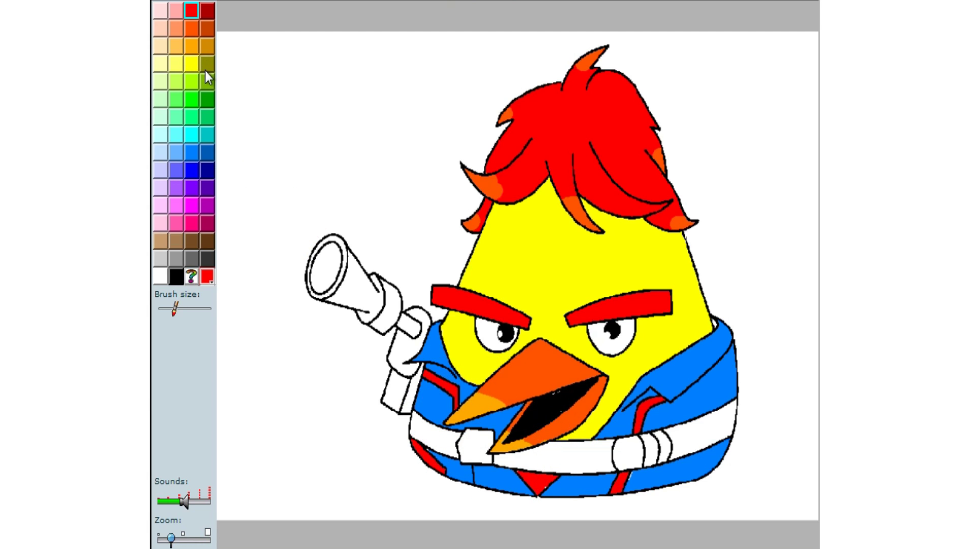
Step: Paint the left, middle and right sections of the belt brownish orange, leaving the buckle and the rounded pouches white
left_click(208, 47)
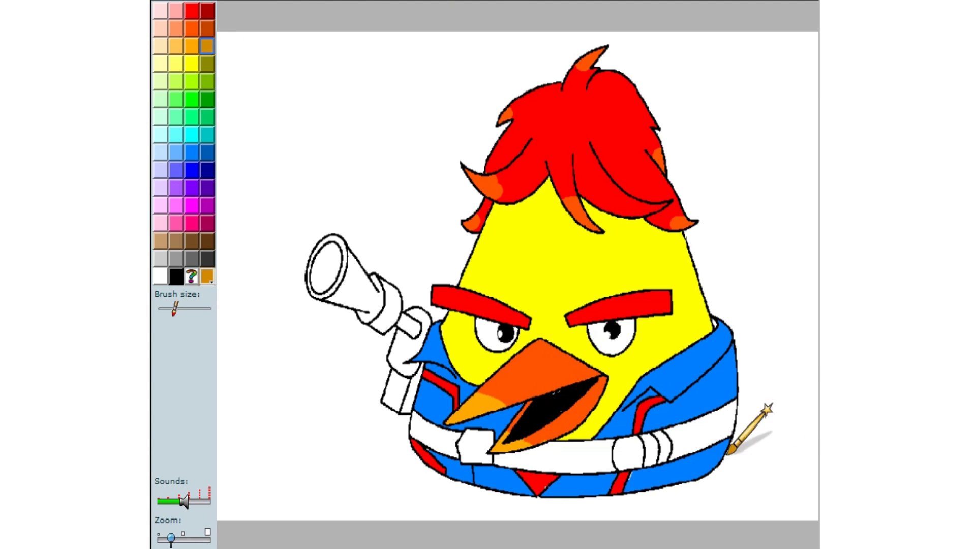
left_click(704, 432)
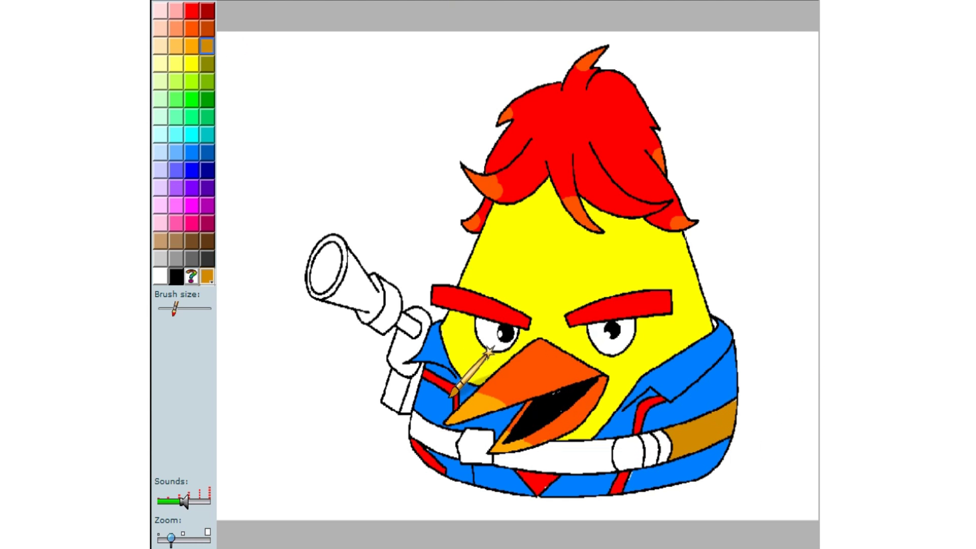
left_click(438, 438)
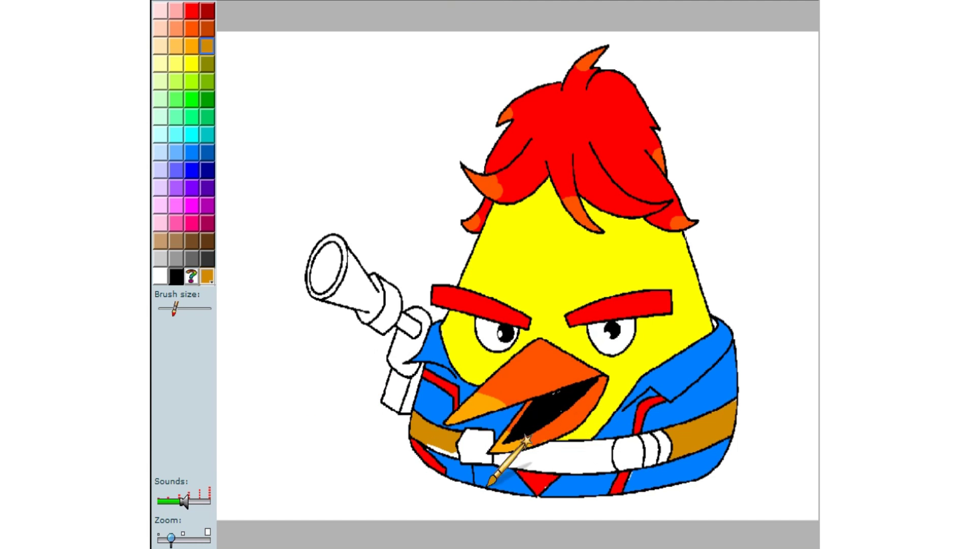
left_click(570, 452)
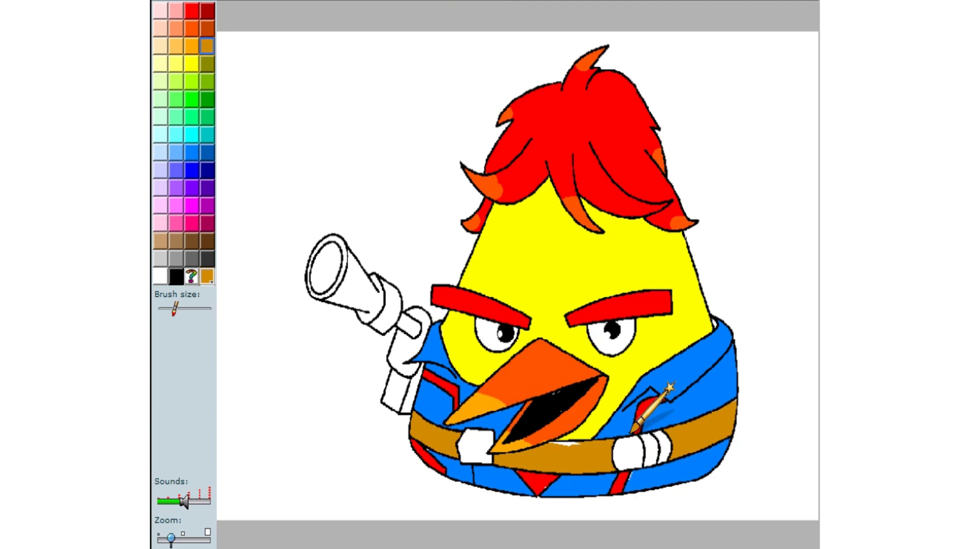
Step: Paint the buckle and all the rounded pouch segments on the belt bright yellow
left_click(192, 63)
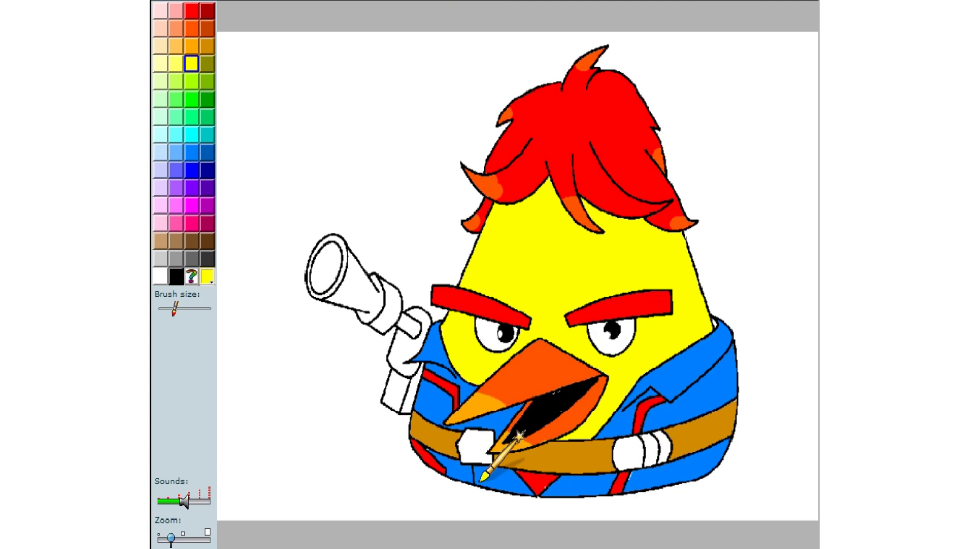
left_click(470, 442)
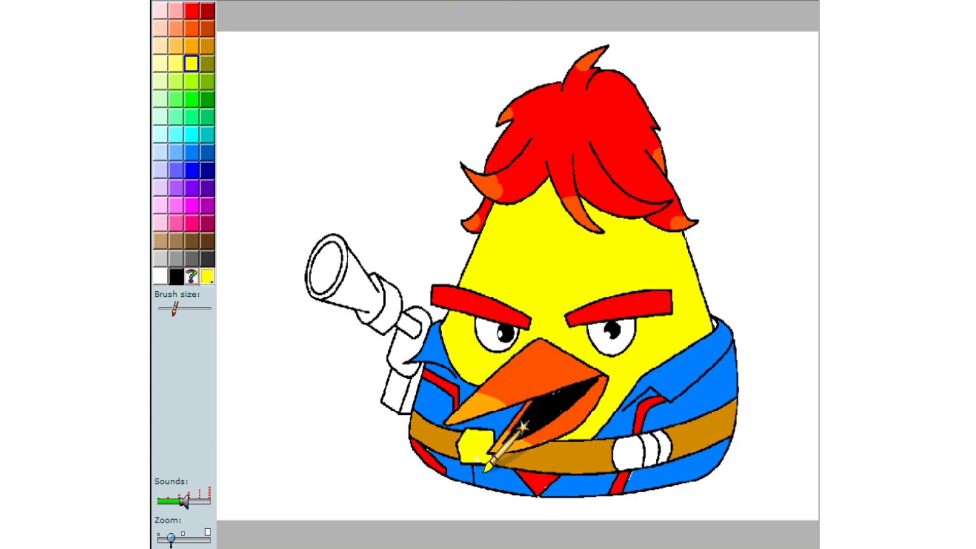
left_click(624, 452)
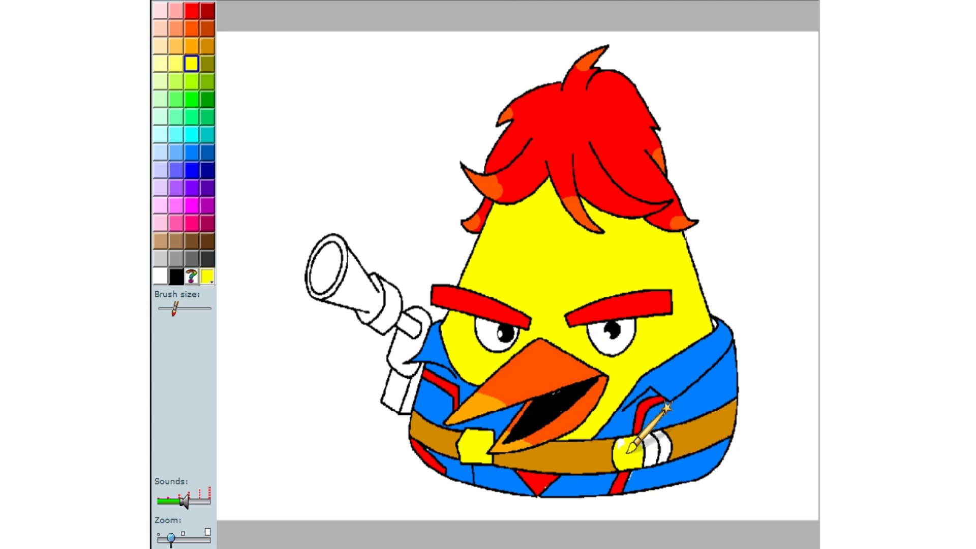
left_click(652, 443)
left_click(664, 445)
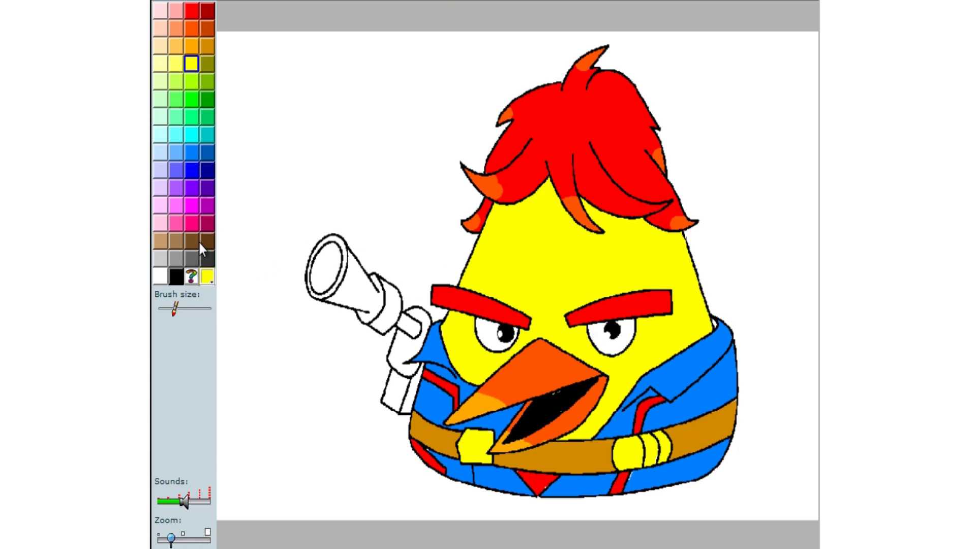
Step: Paint the blaster's cone-shaped barrel, the short connecting rod and the front face of the grip light purple
left_click(176, 187)
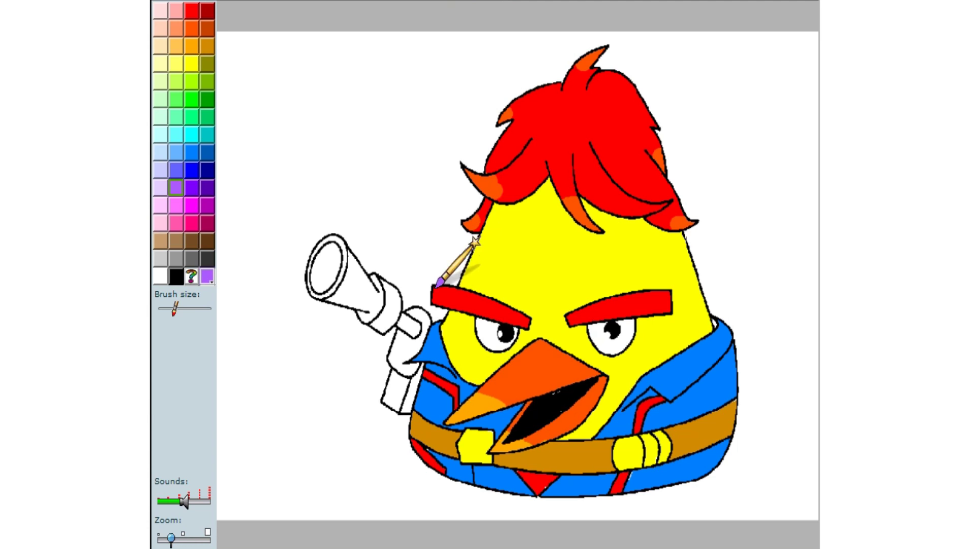
left_click(351, 277)
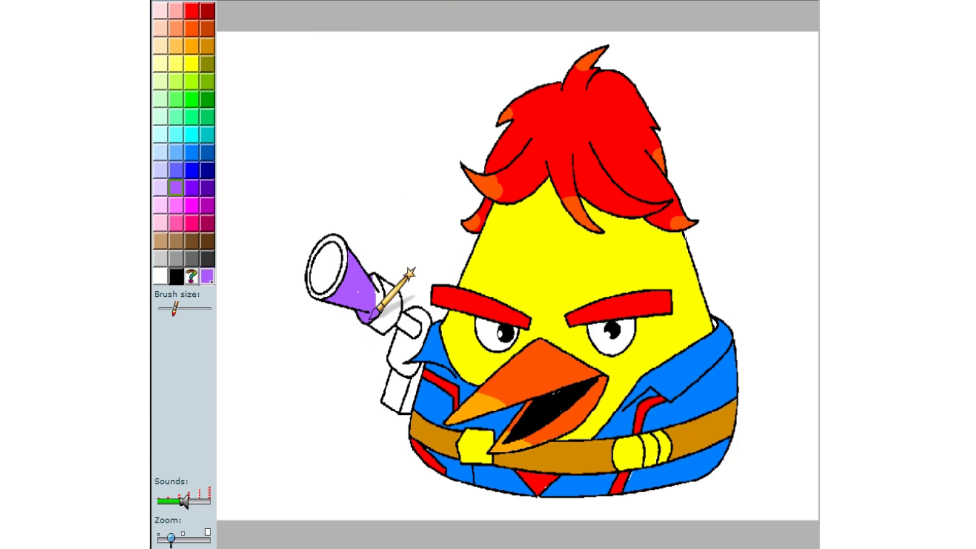
left_click(414, 318)
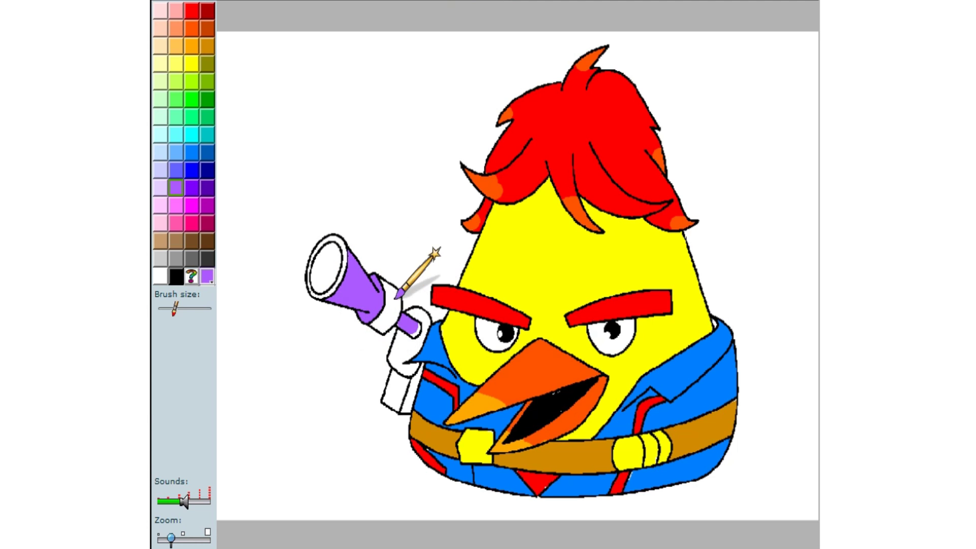
left_click(396, 398)
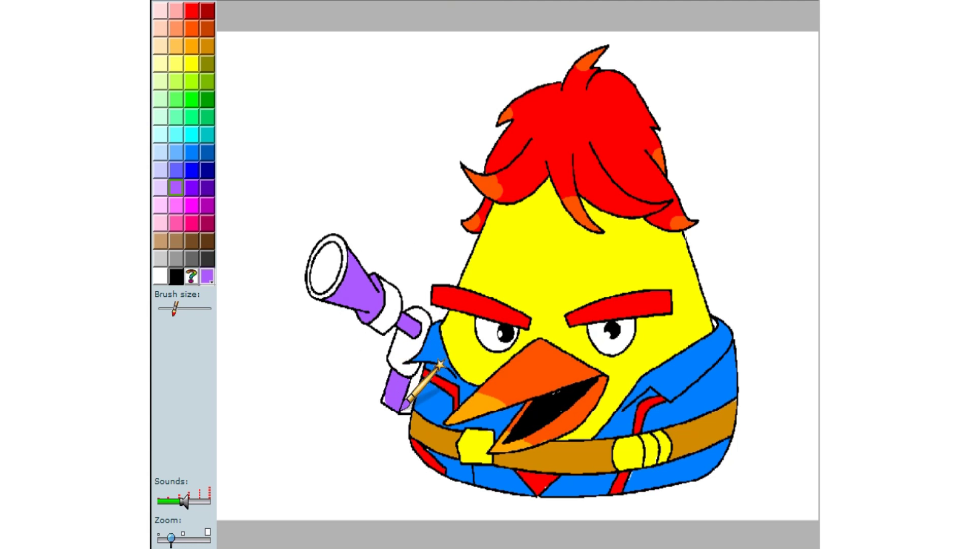
Step: Paint the side of the blaster's grip, the ring behind the barrel and the rounded body above the grip dark purple
left_click(207, 187)
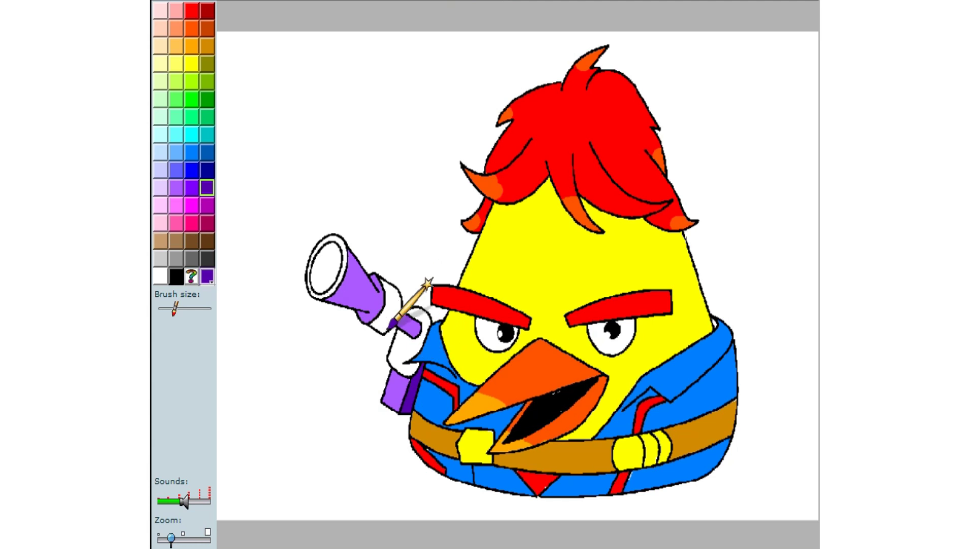
left_click(392, 305)
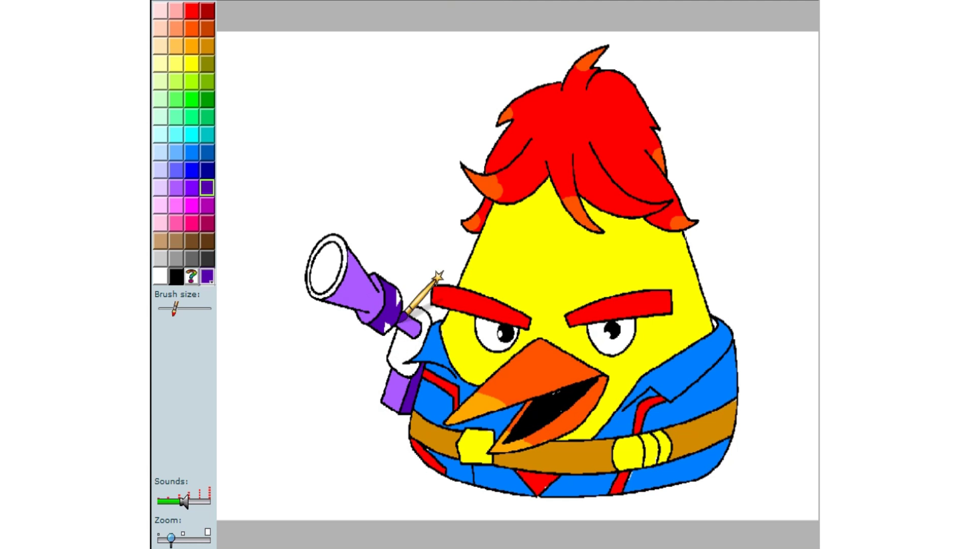
left_click(407, 355)
left_click(430, 310)
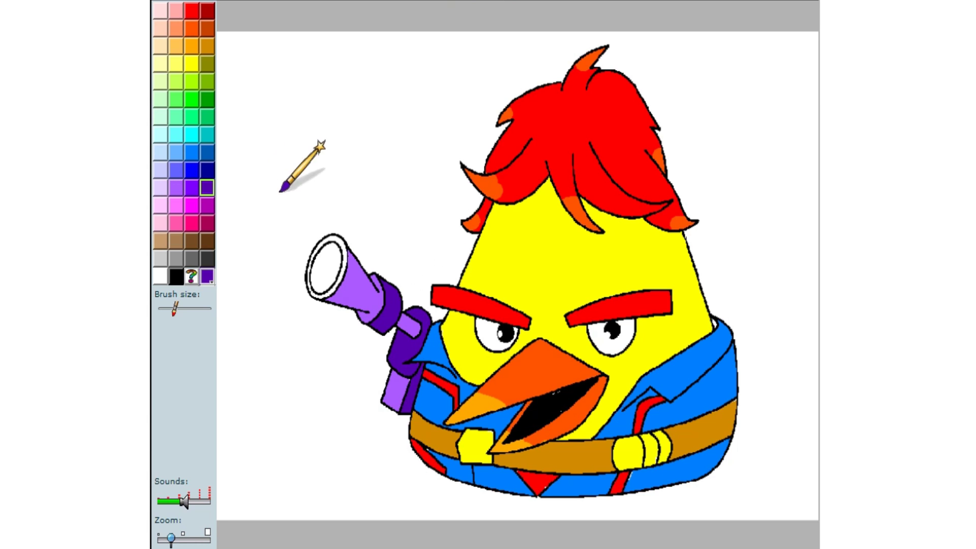
Step: Paint the blaster's muzzle rim dark purple and its opening red, with orange over the opening's left part
left_click(328, 245)
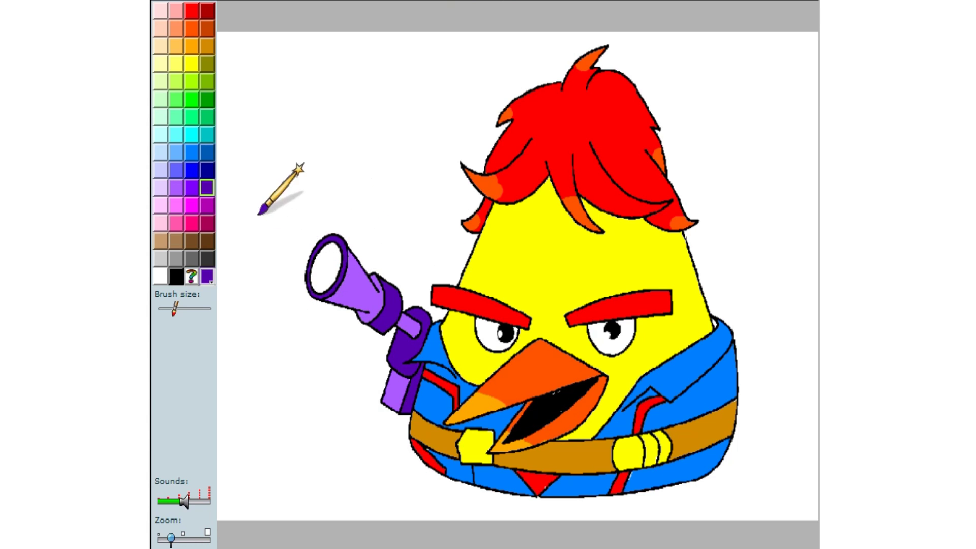
left_click(321, 269)
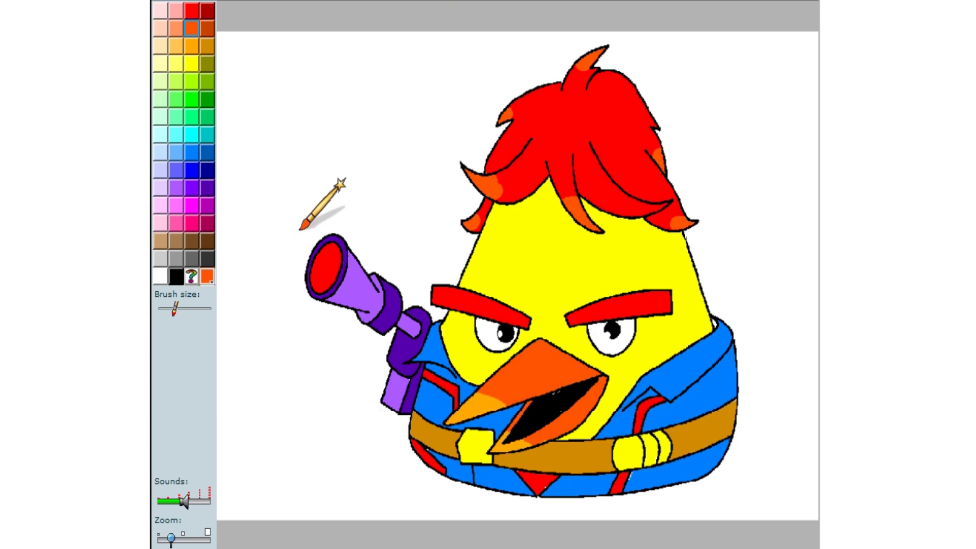
left_click(326, 270)
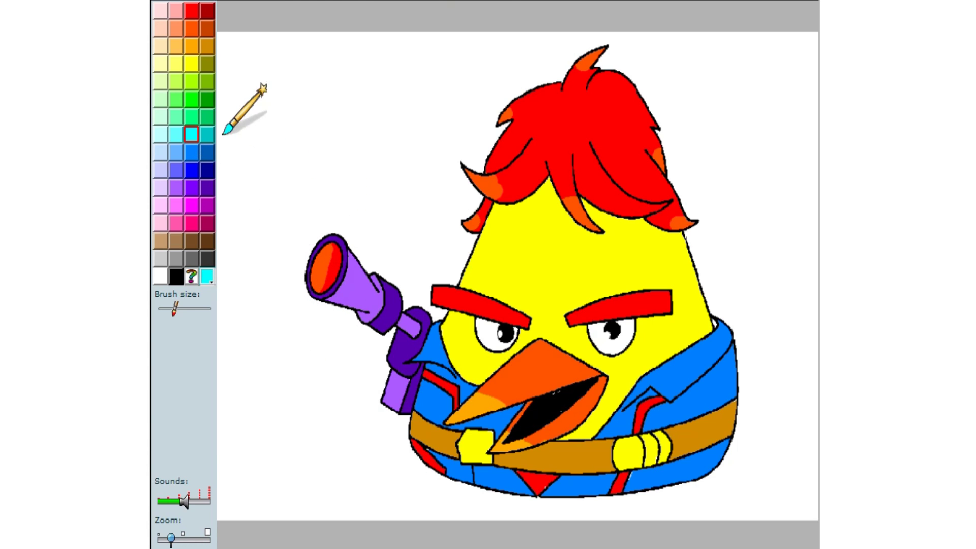
Step: Paint the background bright cyan above the bird, down its right side and along the area beneath the jacket
left_click_drag(265, 119, 272, 179)
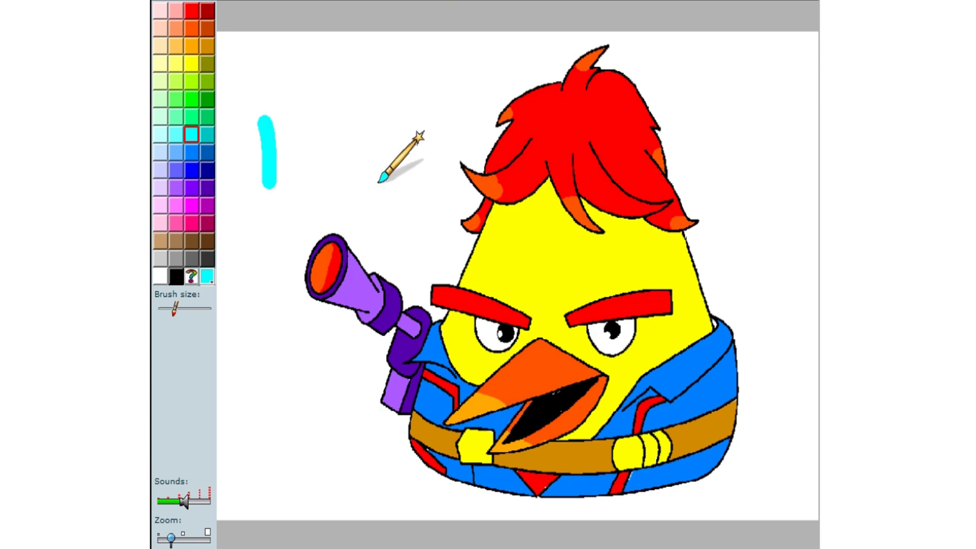
mouse_move(384, 175)
left_mouse_down()
mouse_move(390, 256)
mouse_move(431, 305)
mouse_move(448, 285)
mouse_move(454, 208)
mouse_move(439, 271)
mouse_move(478, 102)
mouse_move(456, 36)
mouse_move(417, 244)
mouse_move(510, 89)
mouse_move(480, 74)
mouse_move(408, 159)
mouse_move(405, 46)
mouse_move(493, 56)
mouse_move(388, 44)
mouse_move(486, 82)
mouse_move(585, 39)
mouse_move(679, 51)
mouse_move(635, 39)
mouse_move(748, 45)
mouse_move(656, 92)
mouse_move(753, 67)
mouse_move(606, 106)
left_mouse_up()
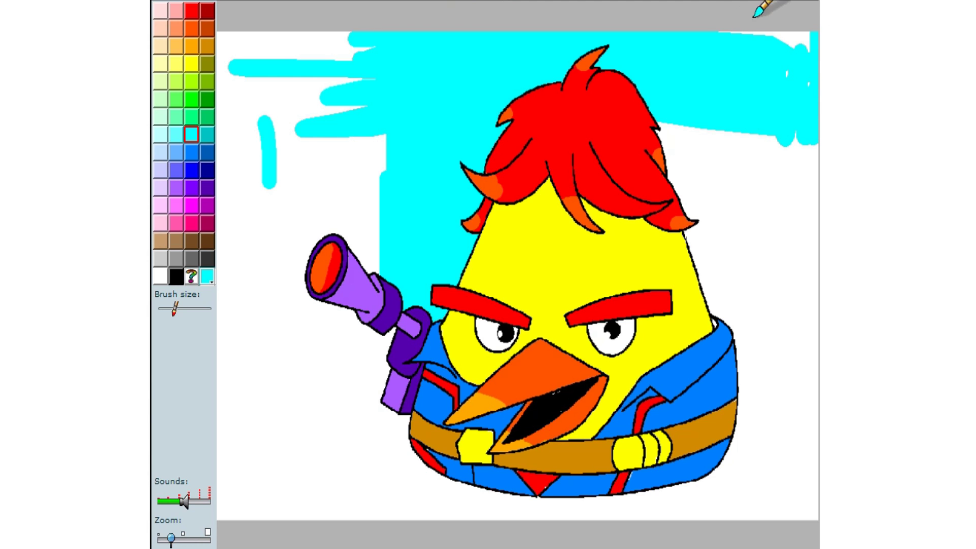
mouse_move(757, 136)
left_mouse_down()
mouse_move(712, 185)
mouse_move(682, 197)
mouse_move(709, 118)
mouse_move(743, 222)
mouse_move(772, 125)
mouse_move(811, 191)
mouse_move(798, 269)
left_mouse_up()
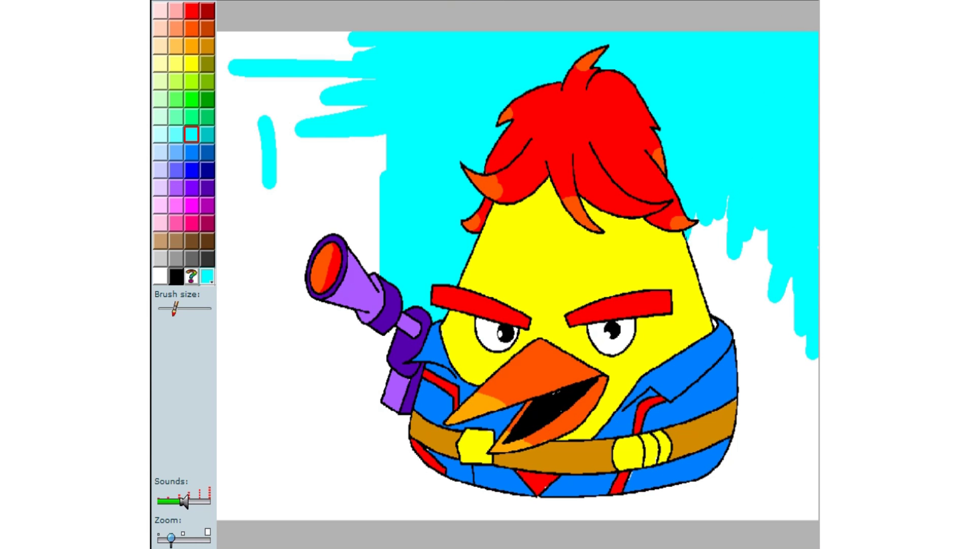
mouse_move(803, 356)
left_mouse_down()
mouse_move(786, 380)
mouse_move(797, 251)
mouse_move(782, 294)
mouse_move(730, 319)
mouse_move(720, 220)
mouse_move(680, 289)
mouse_move(690, 254)
mouse_move(750, 166)
mouse_move(735, 199)
mouse_move(756, 260)
mouse_move(771, 264)
mouse_move(720, 383)
mouse_move(759, 321)
mouse_move(760, 446)
mouse_move(803, 365)
left_mouse_up()
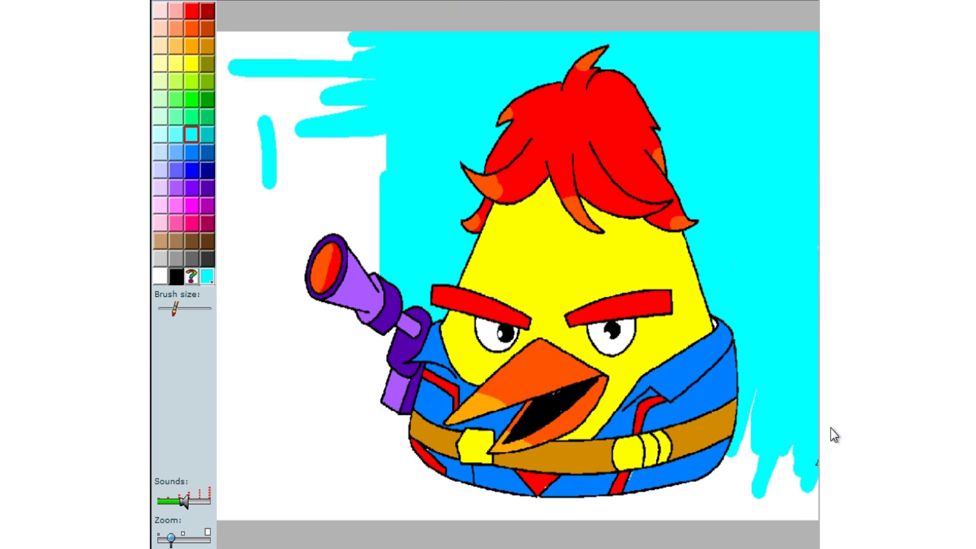
mouse_move(813, 511)
left_mouse_down()
mouse_move(713, 506)
mouse_move(799, 495)
mouse_move(813, 525)
mouse_move(786, 513)
mouse_move(796, 471)
mouse_move(771, 508)
mouse_move(751, 460)
mouse_move(760, 384)
mouse_move(777, 389)
mouse_move(716, 488)
mouse_move(762, 486)
mouse_move(760, 507)
mouse_move(807, 518)
mouse_move(810, 510)
mouse_move(514, 512)
left_mouse_up()
left_click_drag(553, 475, 457, 503)
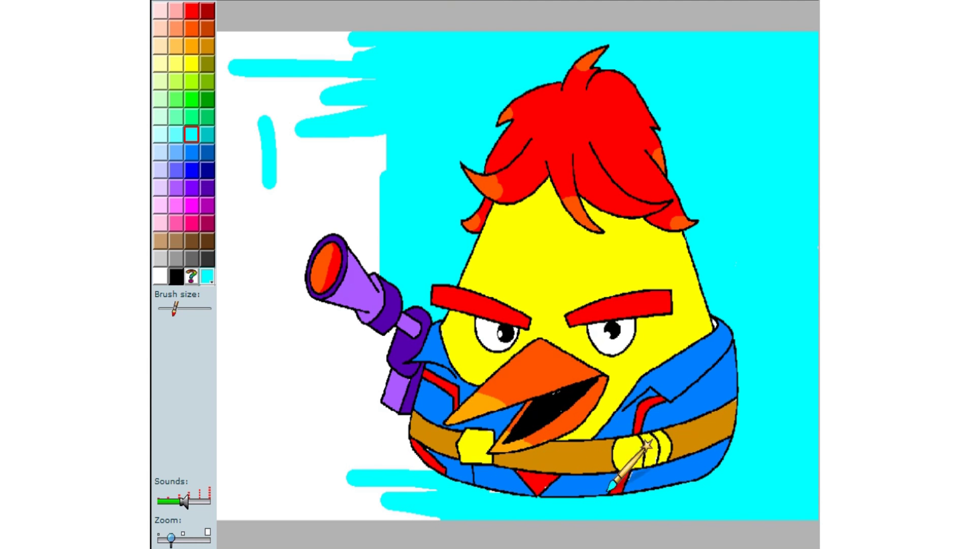
Step: Cover the background left of the bird and around the blaster with the same cyan, filling leftover white gaps
mouse_move(417, 452)
left_mouse_down()
mouse_move(338, 413)
mouse_move(384, 457)
left_mouse_up()
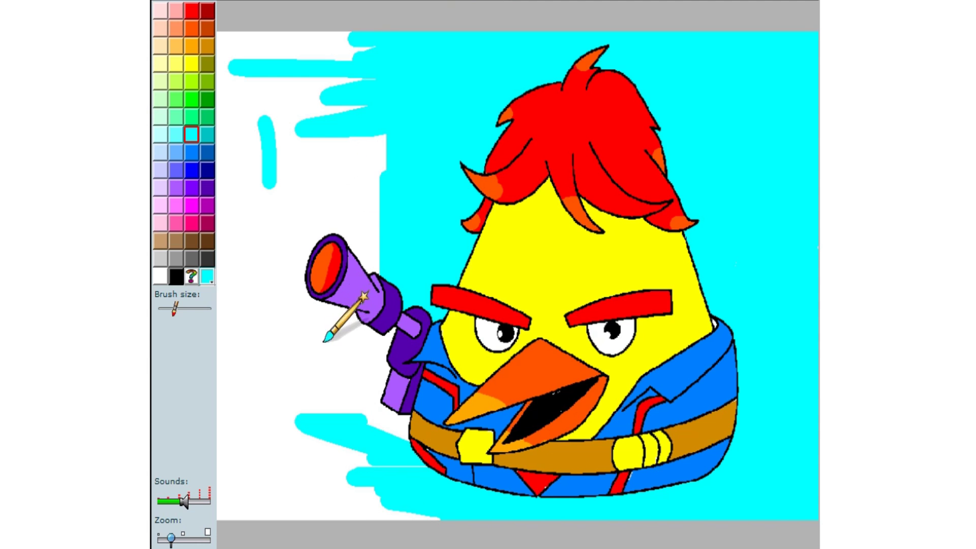
left_click_drag(324, 342, 366, 508)
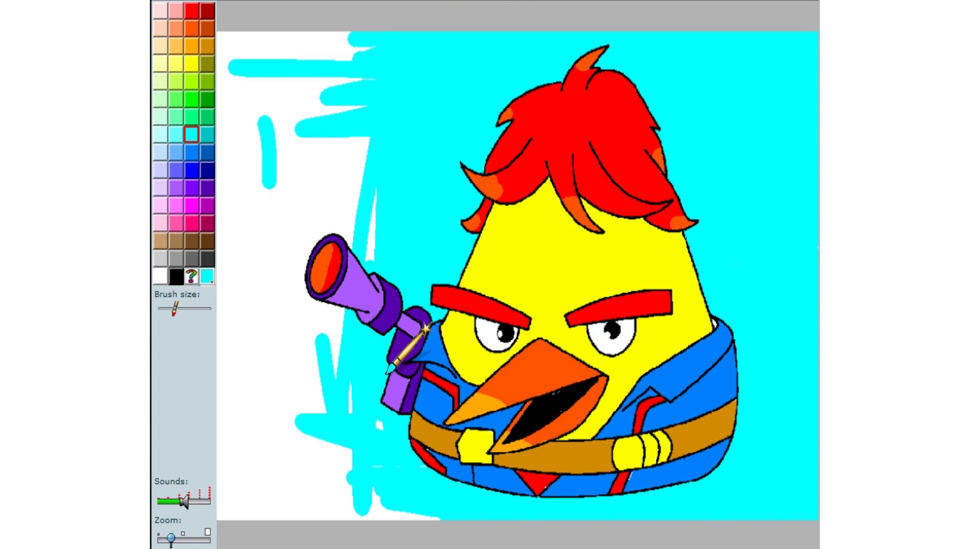
mouse_move(364, 294)
left_mouse_down()
mouse_move(322, 402)
mouse_move(307, 200)
mouse_move(326, 362)
mouse_move(375, 272)
mouse_move(399, 26)
mouse_move(348, 216)
mouse_move(350, 108)
left_mouse_up()
mouse_move(396, 36)
left_mouse_down()
mouse_move(350, 27)
mouse_move(314, 46)
mouse_move(385, 63)
mouse_move(230, 29)
mouse_move(245, 82)
mouse_move(216, 160)
mouse_move(240, 210)
mouse_move(231, 157)
mouse_move(222, 211)
mouse_move(231, 232)
mouse_move(282, 42)
mouse_move(256, 113)
mouse_move(272, 72)
mouse_move(281, 235)
mouse_move(309, 90)
mouse_move(350, 42)
left_mouse_up()
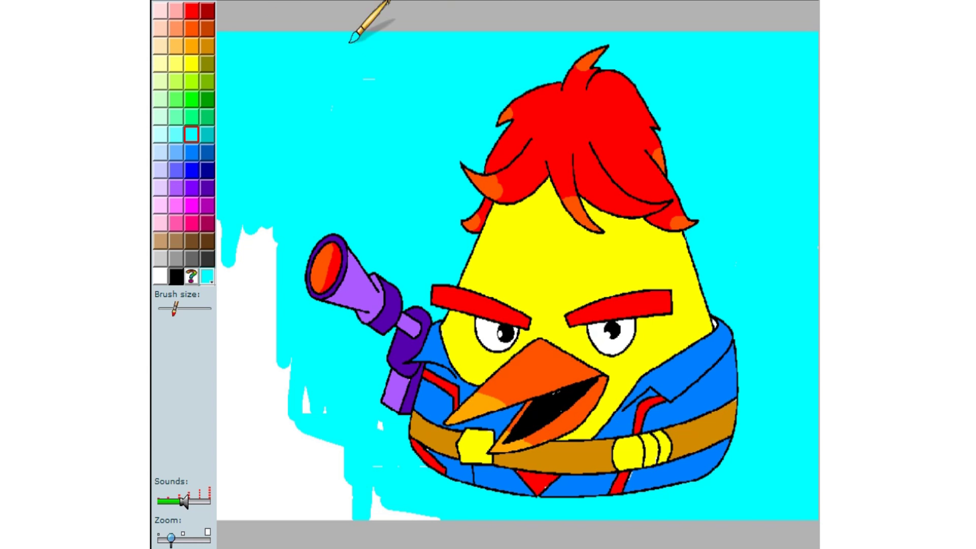
mouse_move(296, 264)
left_mouse_down()
mouse_move(257, 305)
mouse_move(270, 158)
mouse_move(233, 327)
mouse_move(237, 436)
mouse_move(277, 327)
mouse_move(283, 453)
mouse_move(313, 326)
mouse_move(320, 419)
mouse_move(344, 508)
mouse_move(404, 453)
left_mouse_up()
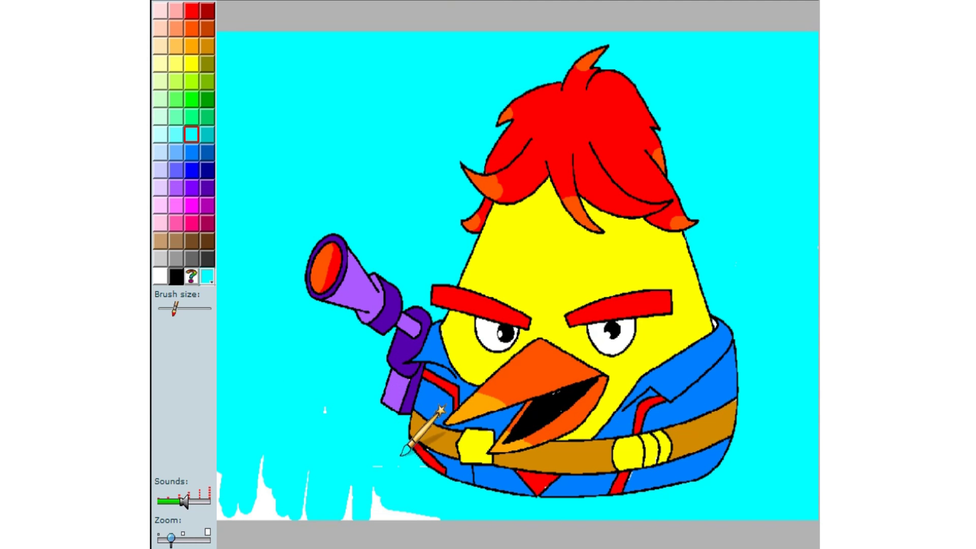
mouse_move(450, 507)
left_mouse_down()
mouse_move(377, 490)
mouse_move(295, 520)
left_mouse_up()
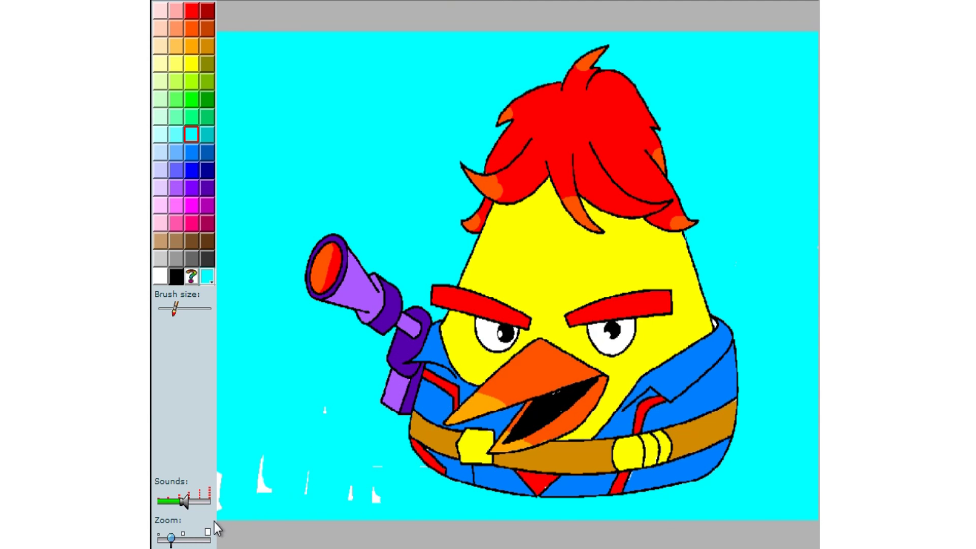
mouse_move(218, 506)
left_mouse_down()
mouse_move(276, 499)
mouse_move(255, 523)
mouse_move(331, 398)
left_mouse_up()
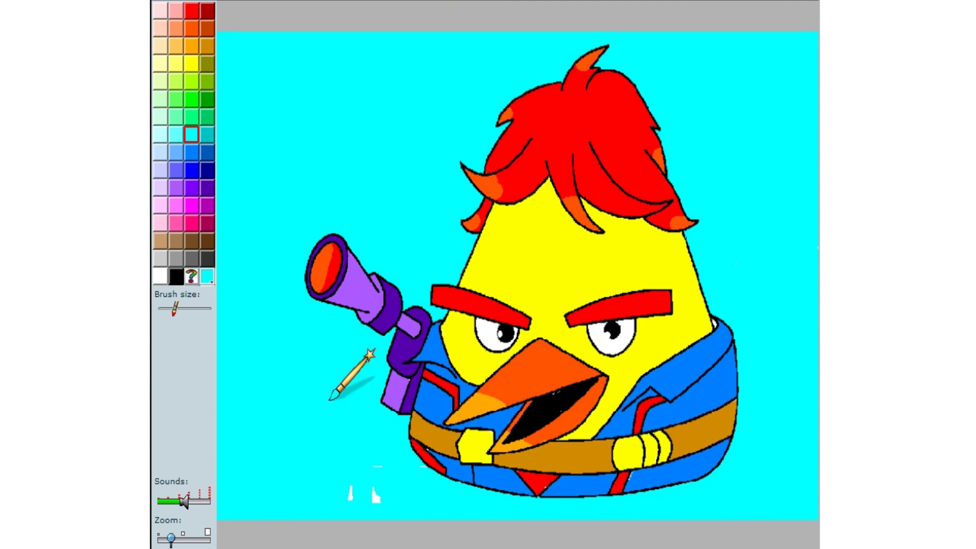